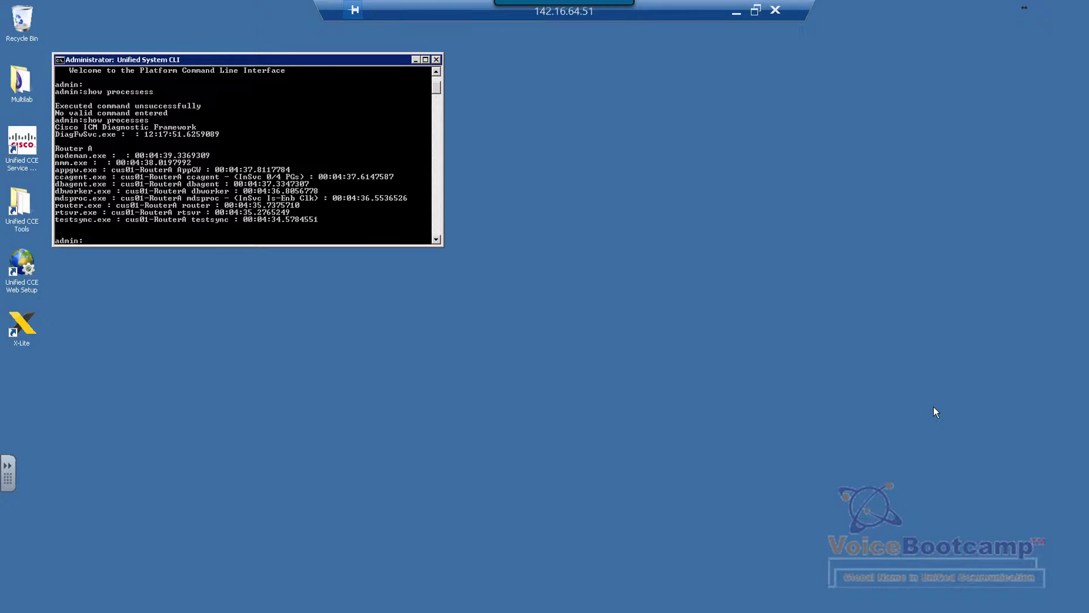
Minimize the Unified System CLI window that shows the Router A process listing
click(415, 59)
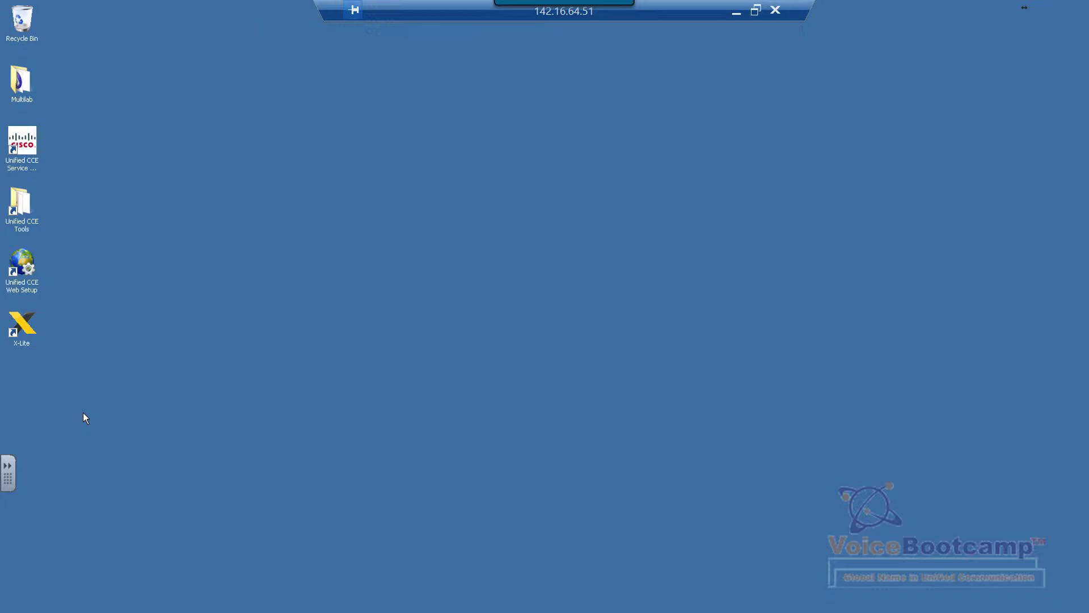
Open the Unified CCE Tools desktop folder and select the ICMdba shortcut
click(33, 230)
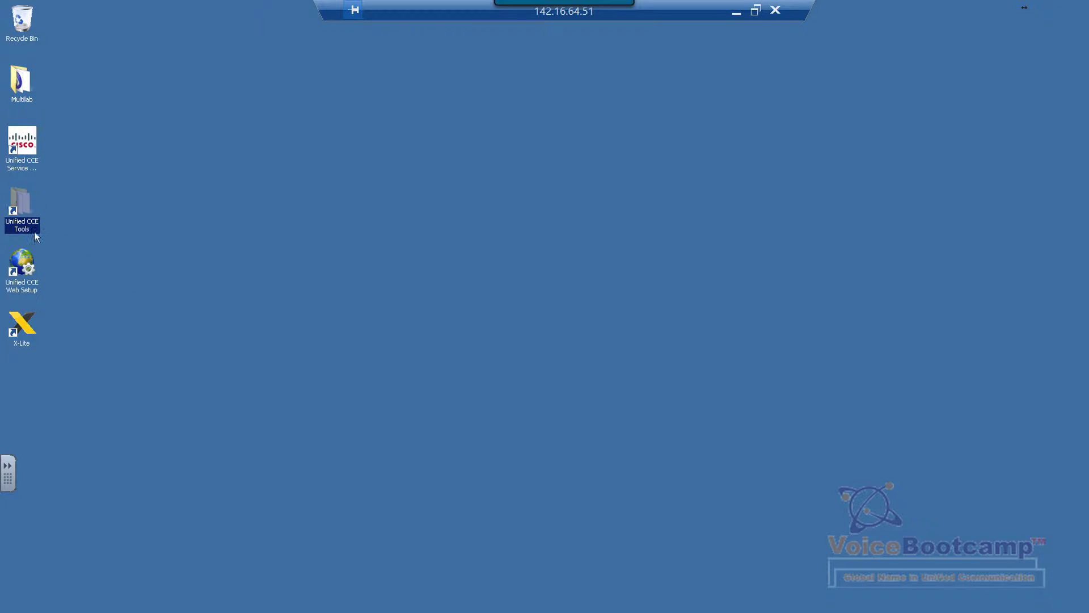
double_click(23, 207)
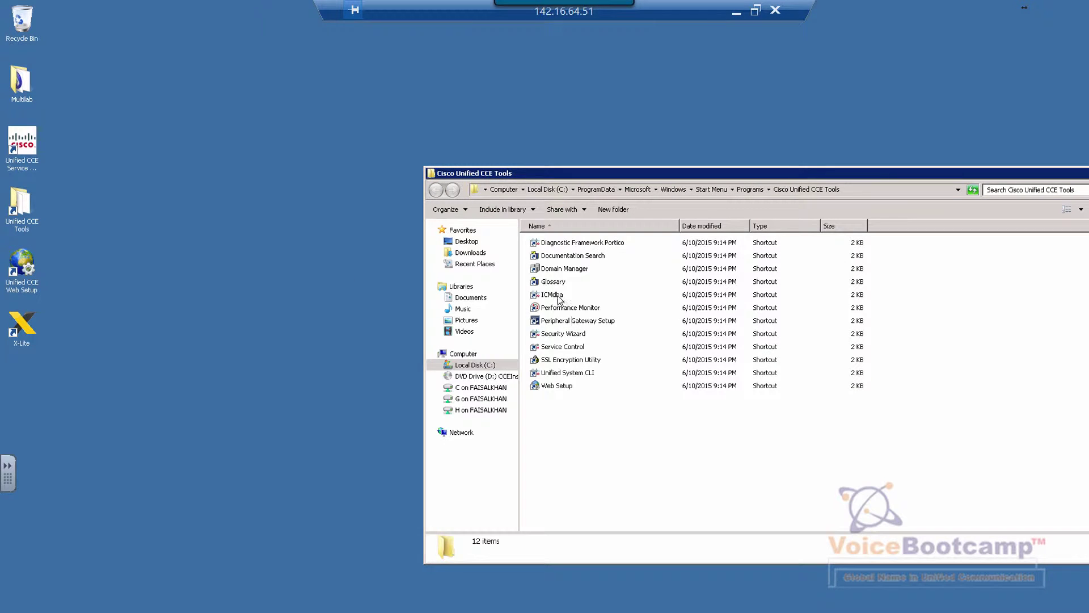
click(558, 296)
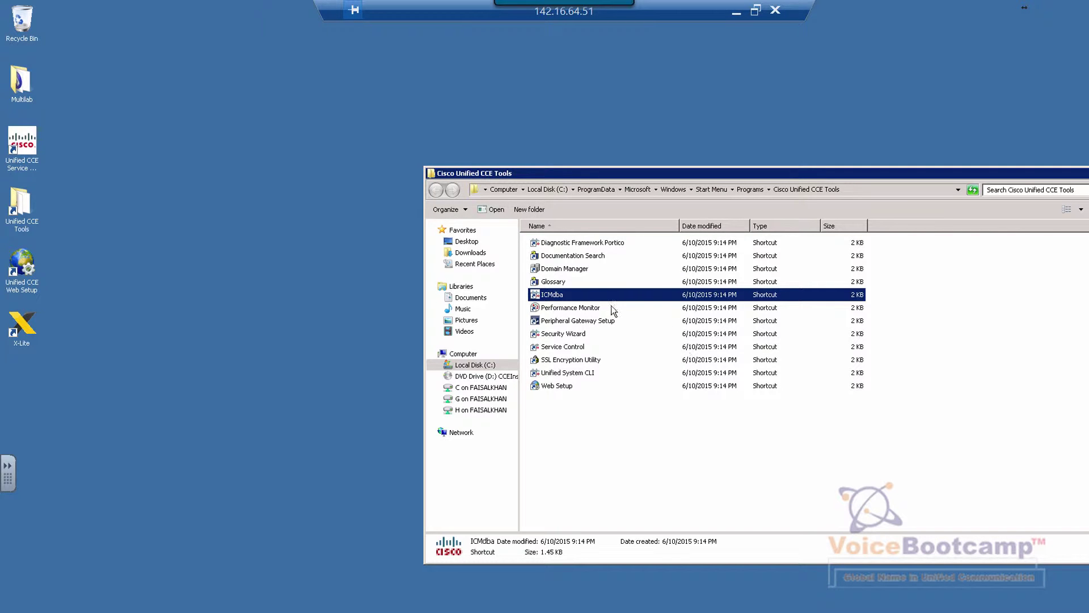
Launch ICMdba, acknowledge the server-list and Computer Browser errors, and minimize the Tools folder
double_click(543, 299)
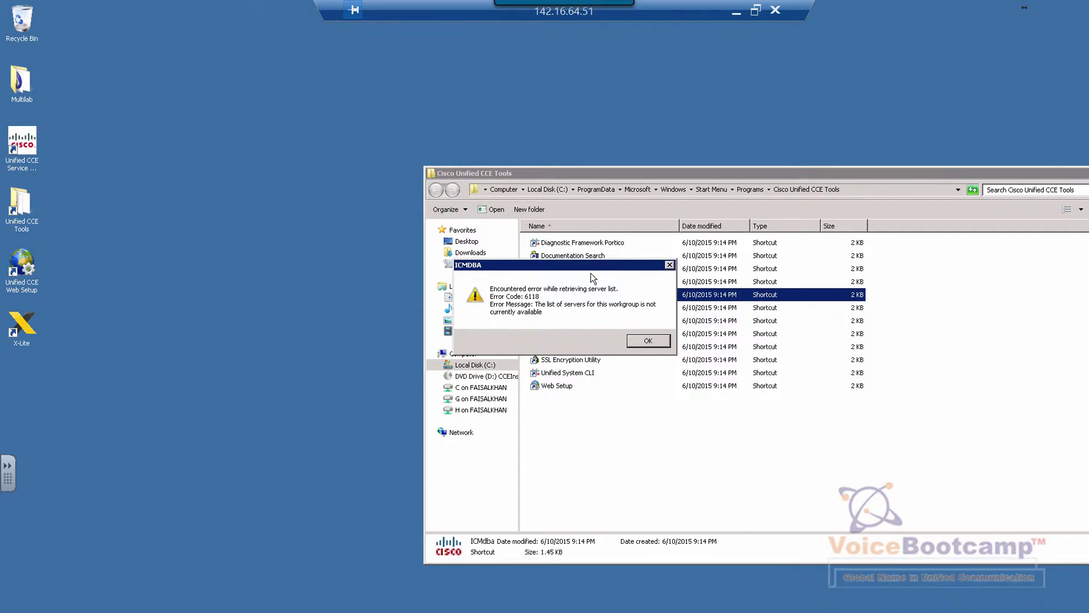
drag(590, 265, 568, 240)
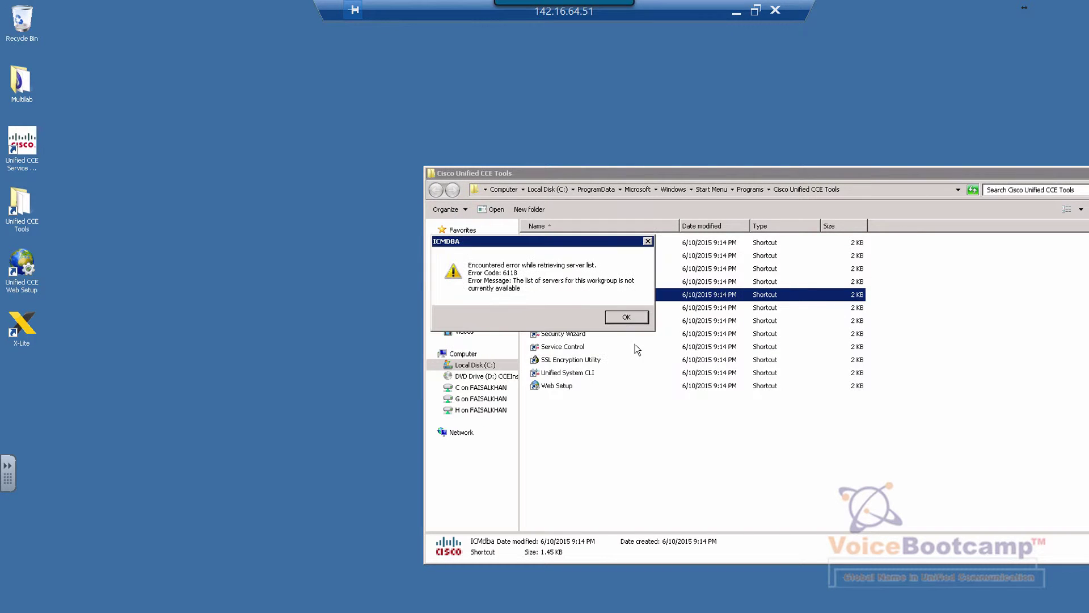
click(617, 318)
click(618, 318)
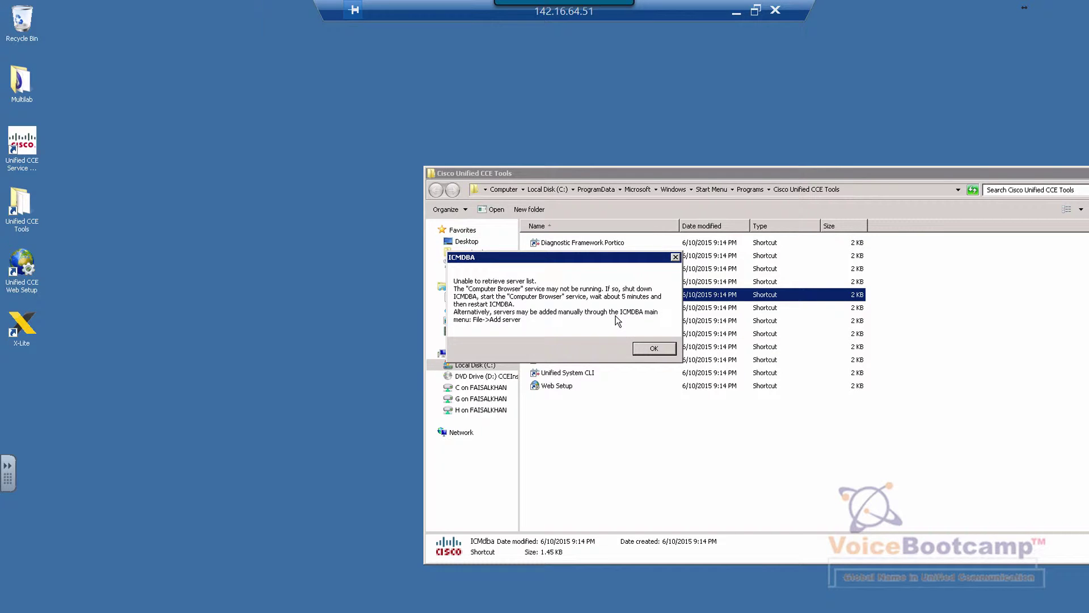
click(651, 354)
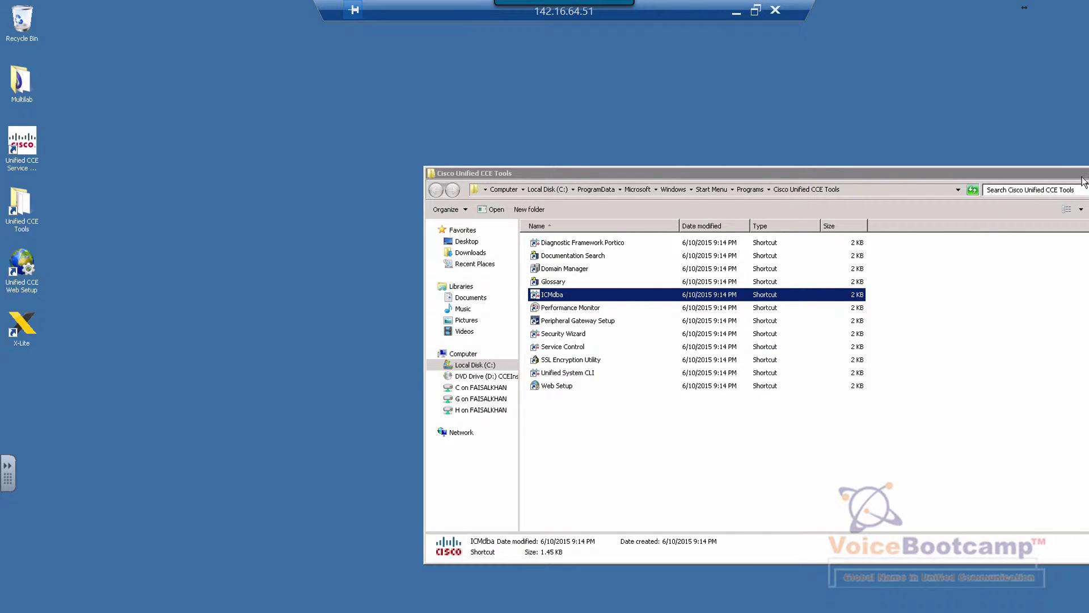
drag(1038, 175, 931, 190)
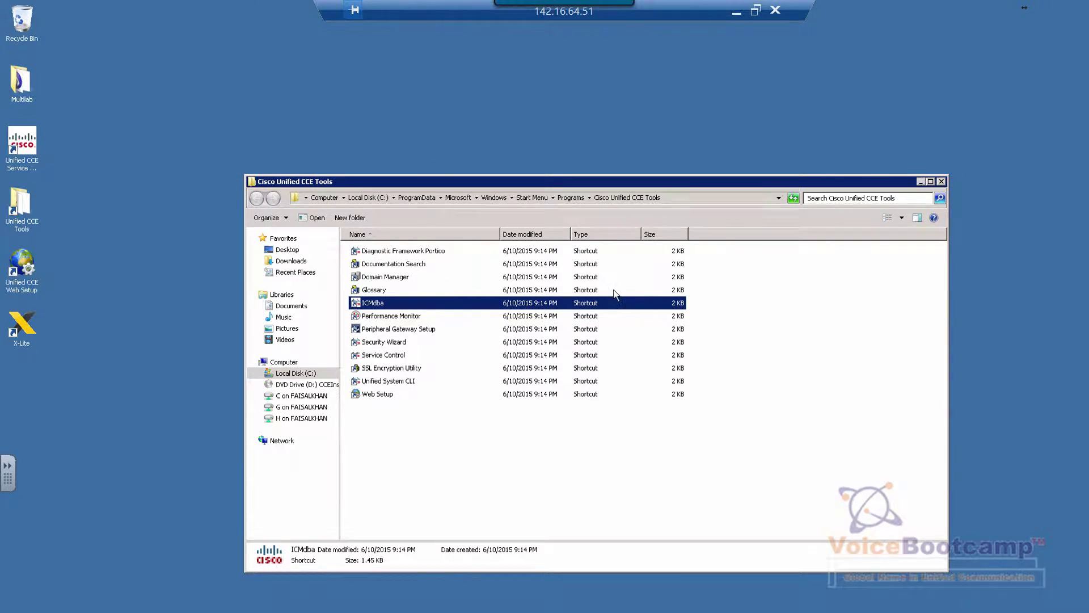
click(921, 182)
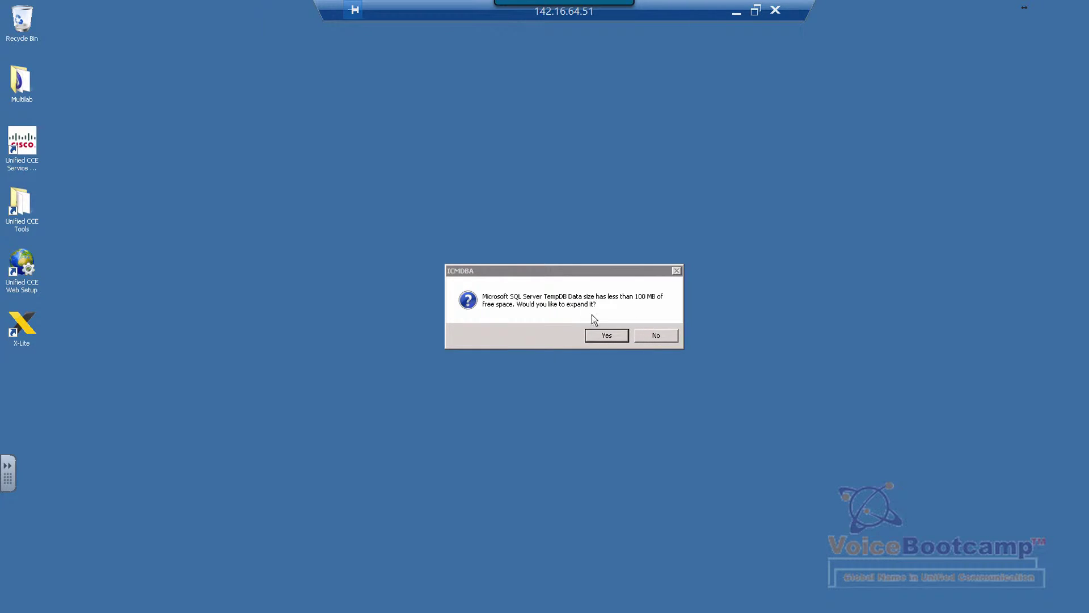
Accept expanding both the TempDB data file and the TempDB log file
click(607, 334)
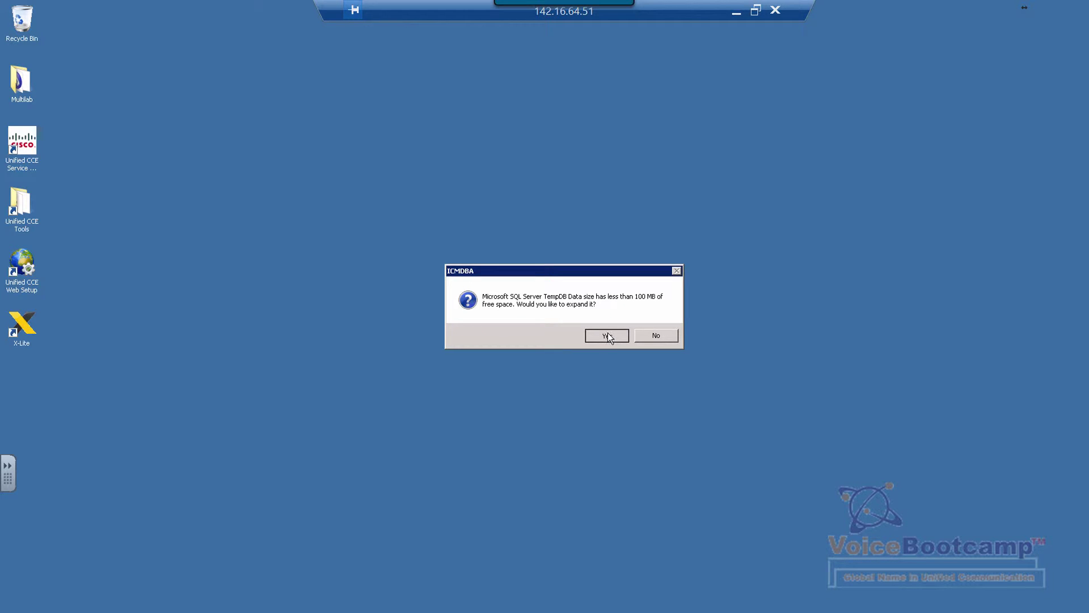
click(607, 335)
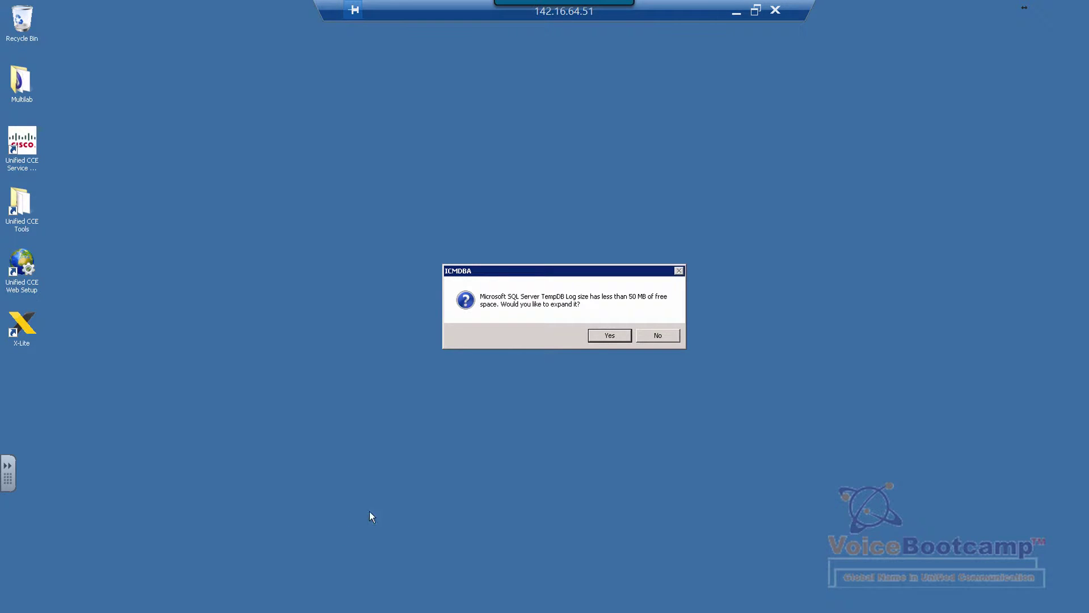
click(593, 336)
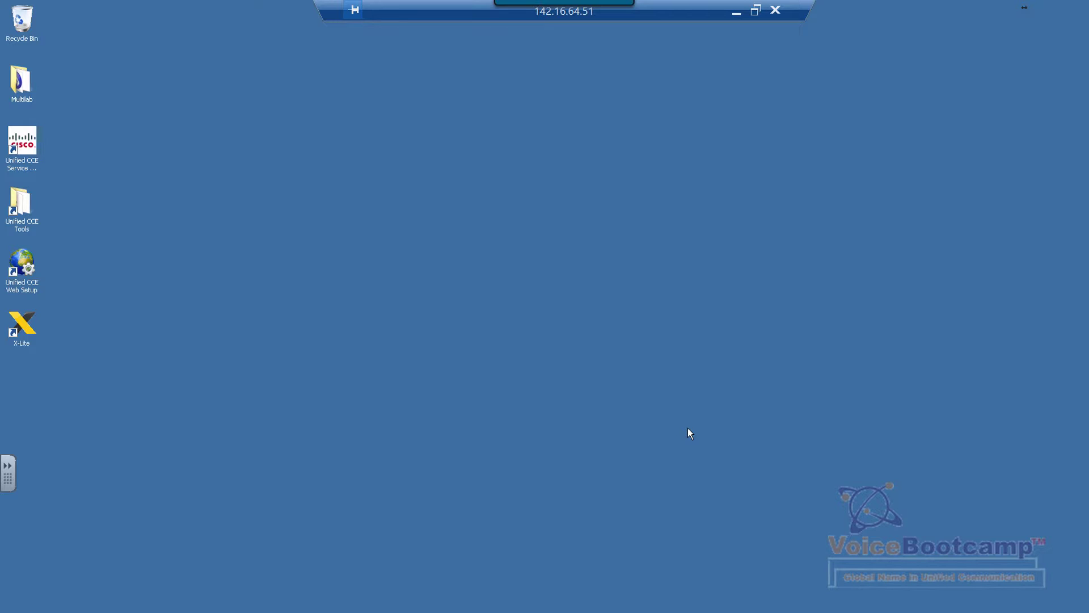
Window the remote session and nudge the ICMDBA window showing POD6ICMA up
double_click(717, 9)
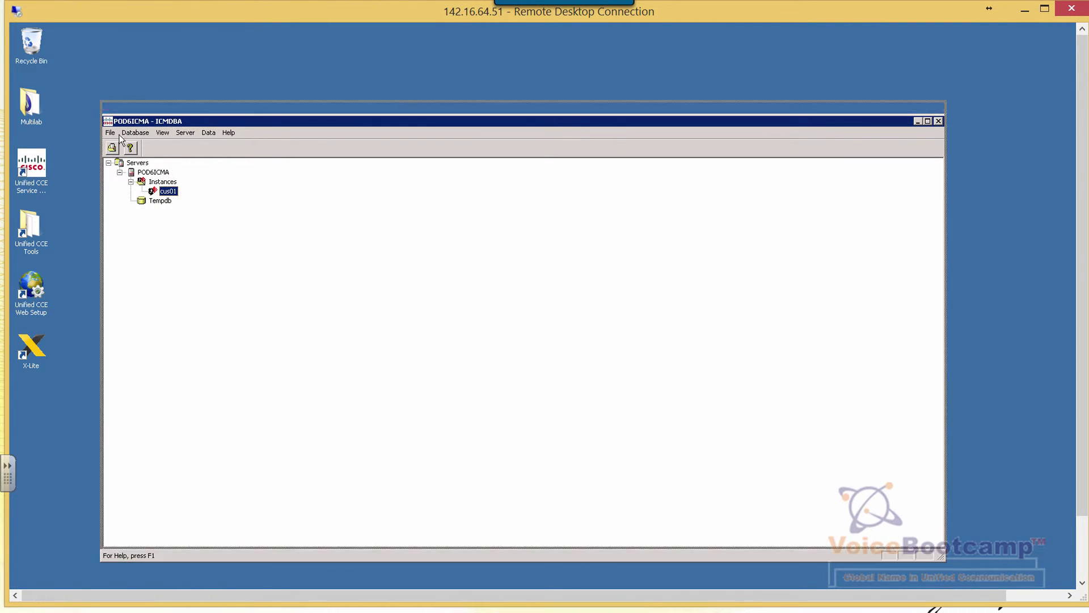
drag(142, 123, 142, 106)
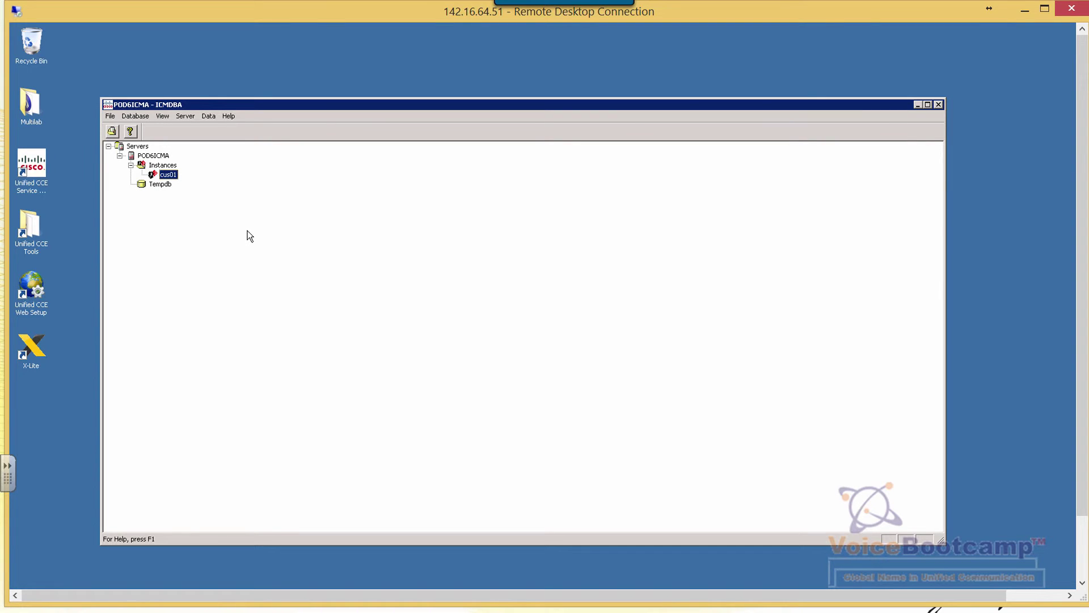
Start creating a database on the cus01 instance with LoggerA as the component
right_click(167, 178)
click(189, 182)
click(602, 315)
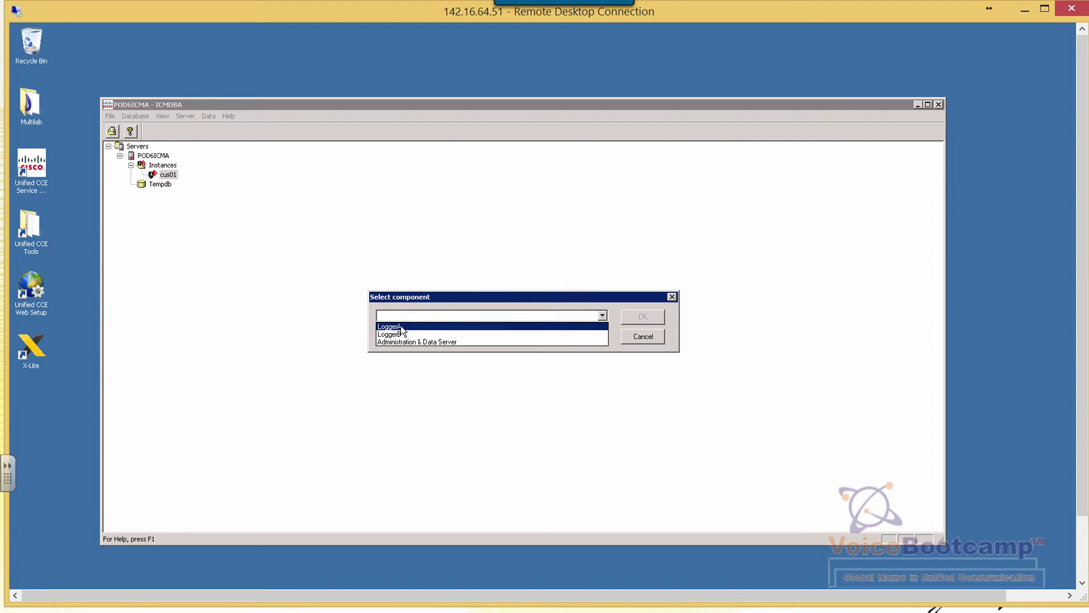
click(401, 326)
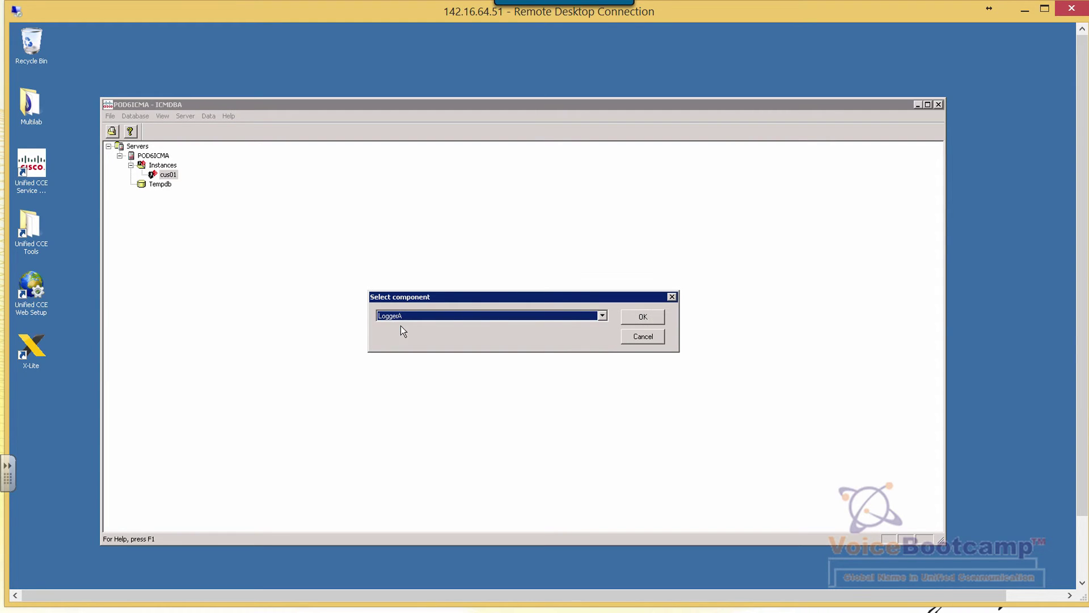
click(647, 316)
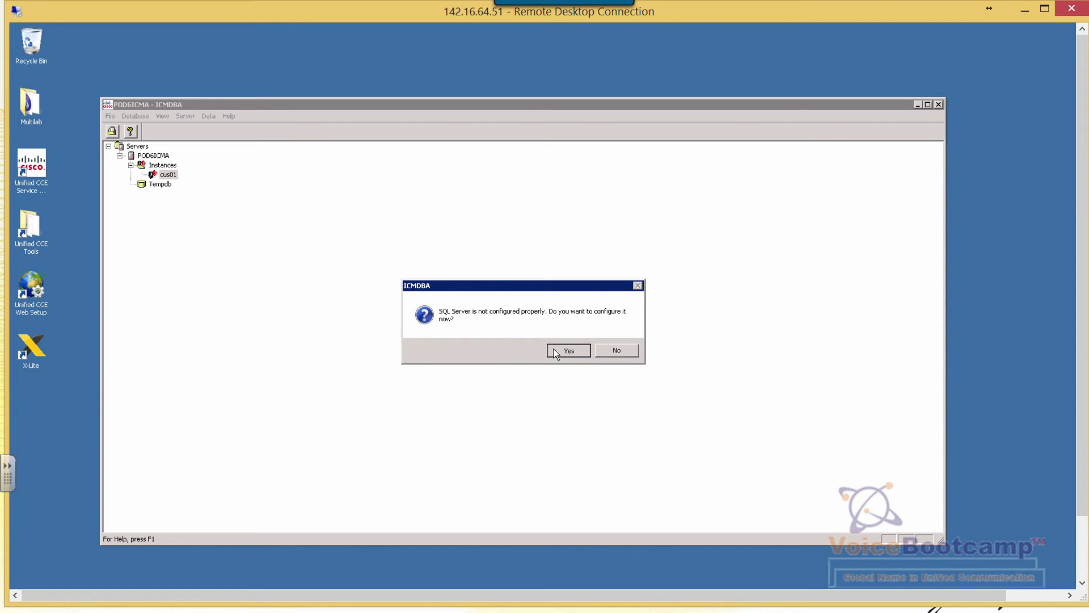
Configure SQL Server with Memory and Recovery Interval enabled, and agree to stop the server
click(554, 349)
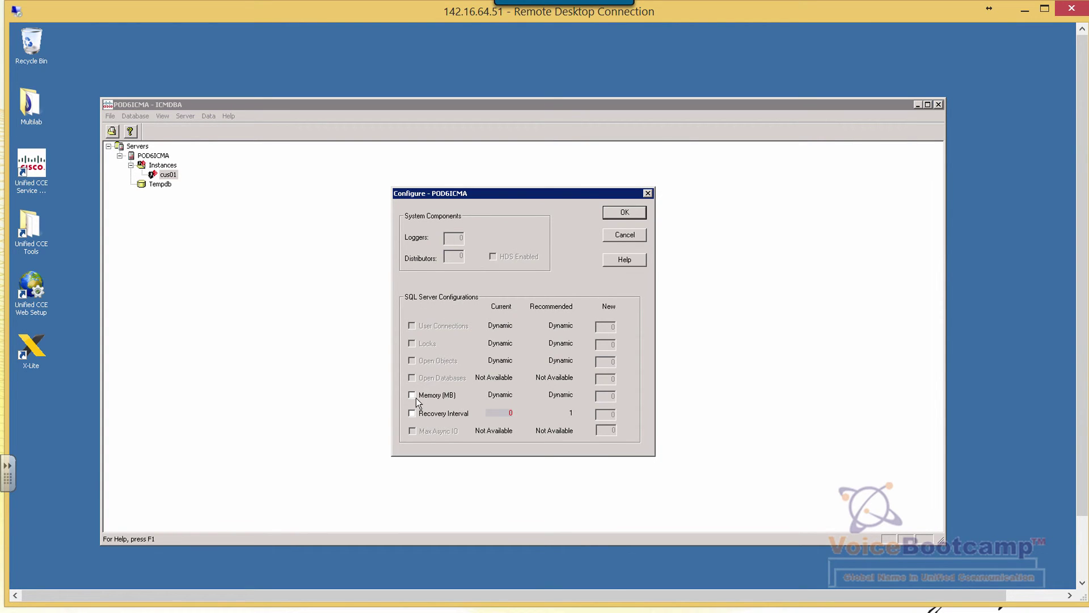
click(430, 398)
click(430, 414)
click(627, 213)
click(563, 368)
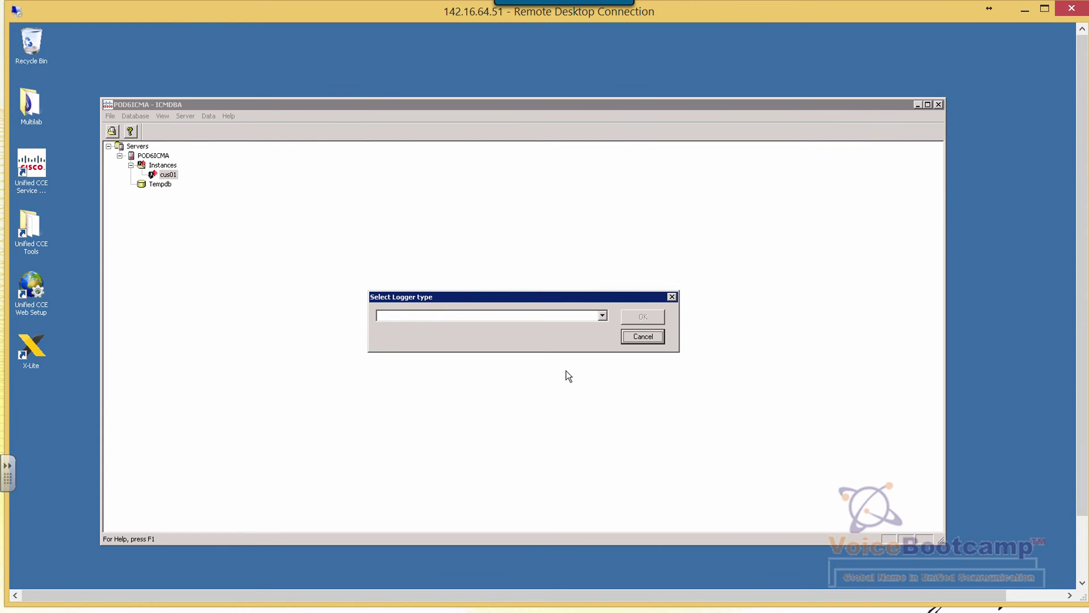
Choose Enterprise as the logger type
click(602, 316)
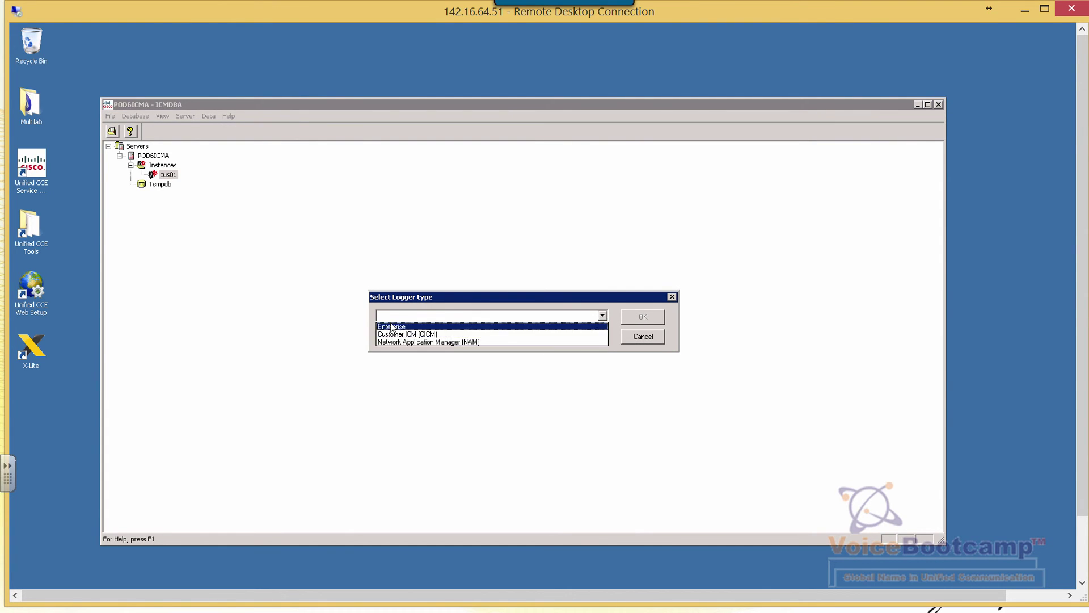
click(391, 327)
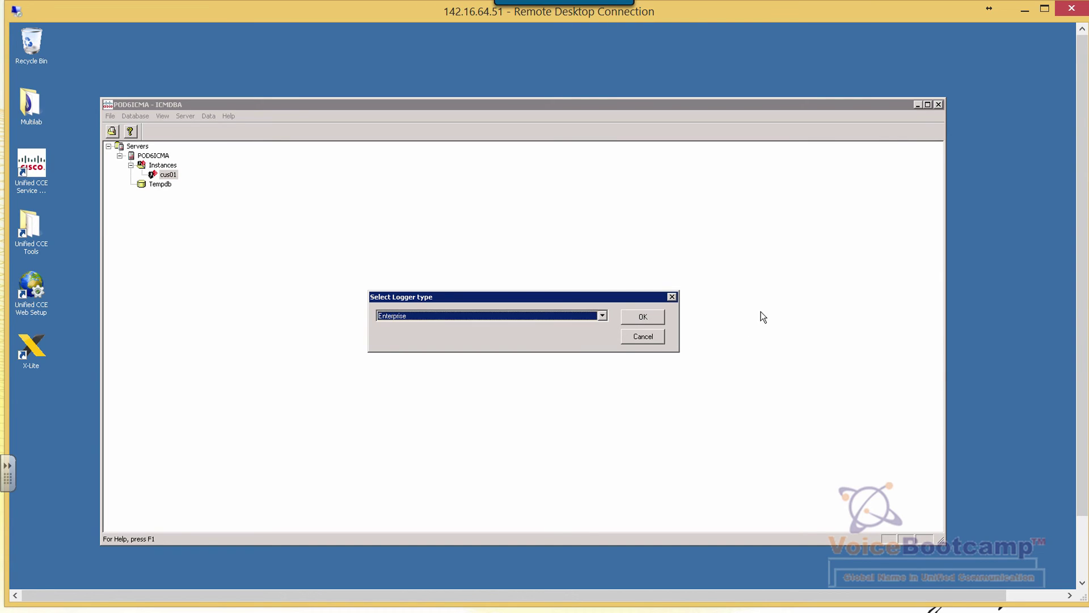
click(632, 321)
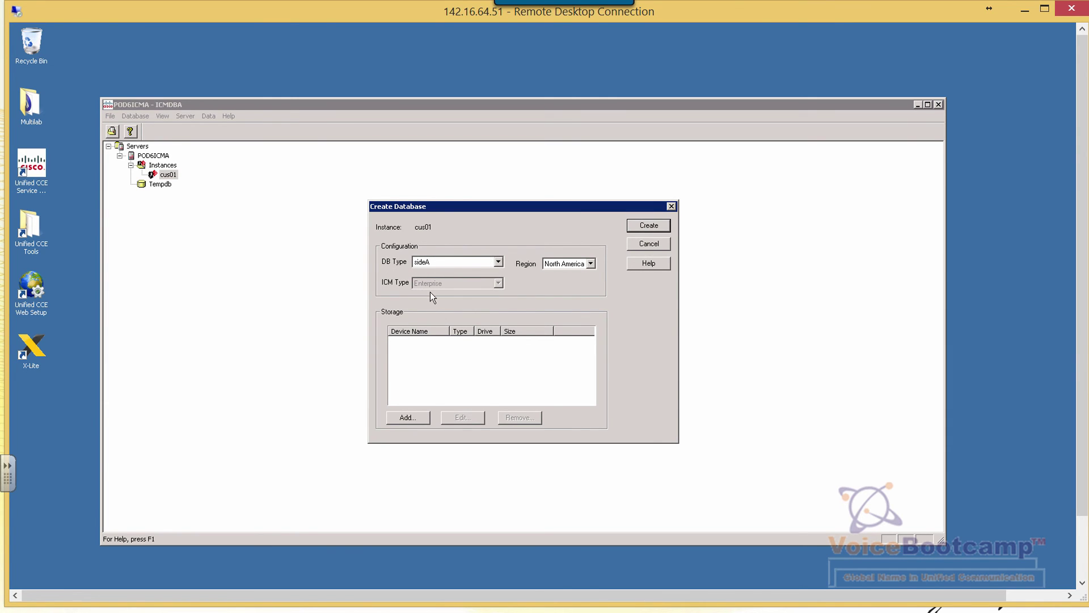
Confirm DB Type sideA and Region North America in the Create Database dialog
click(497, 262)
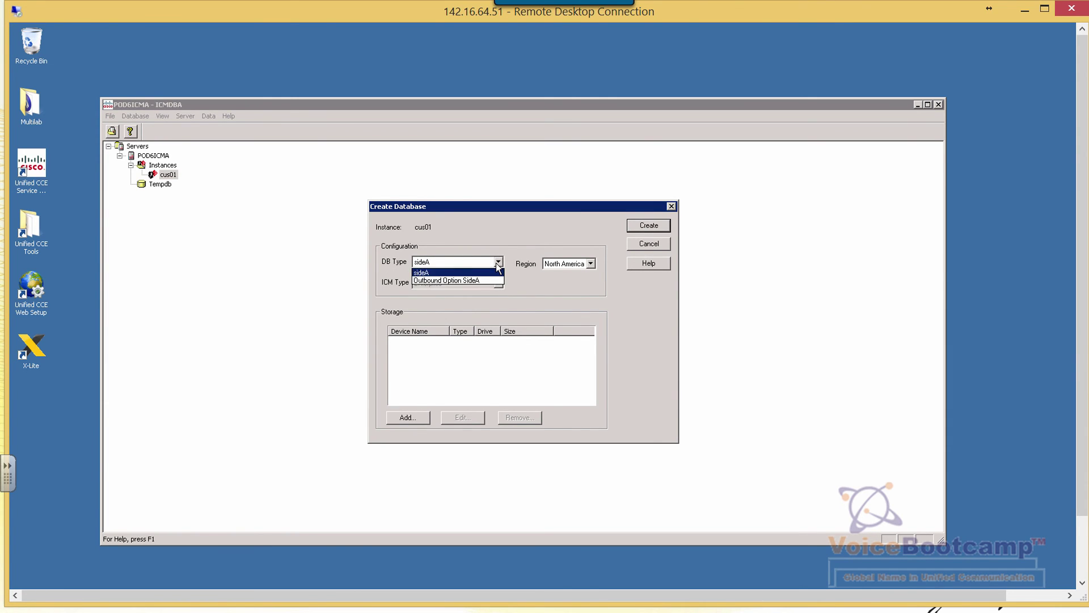
click(443, 273)
click(592, 263)
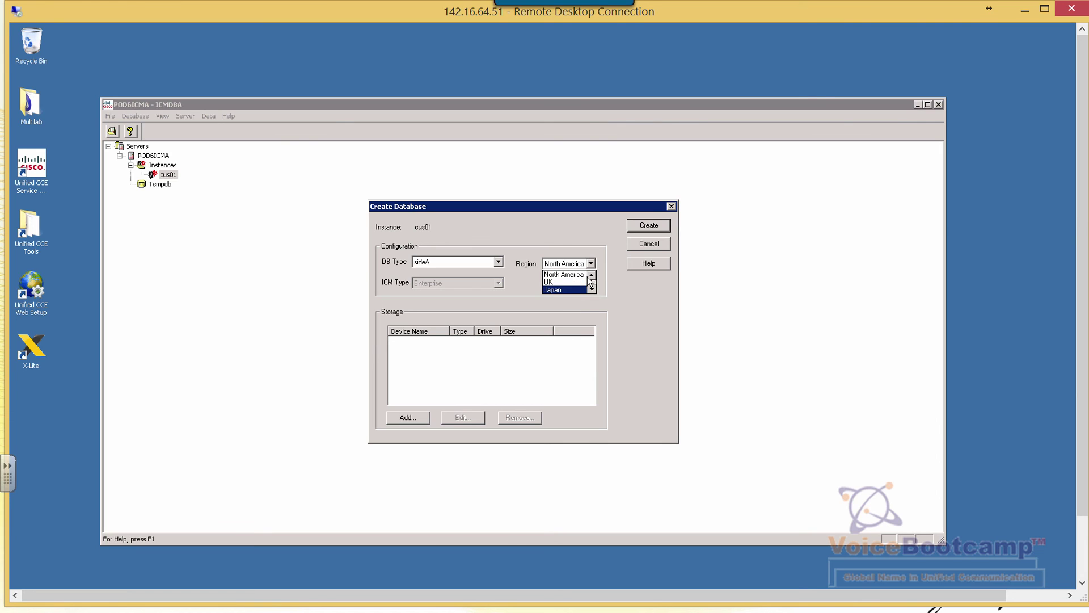
key(Escape)
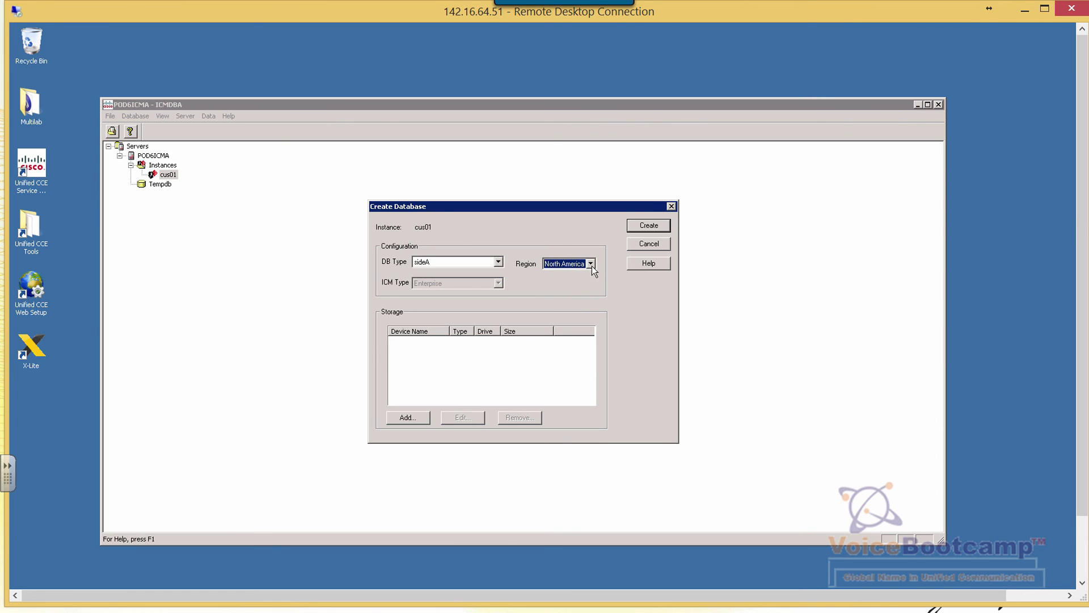